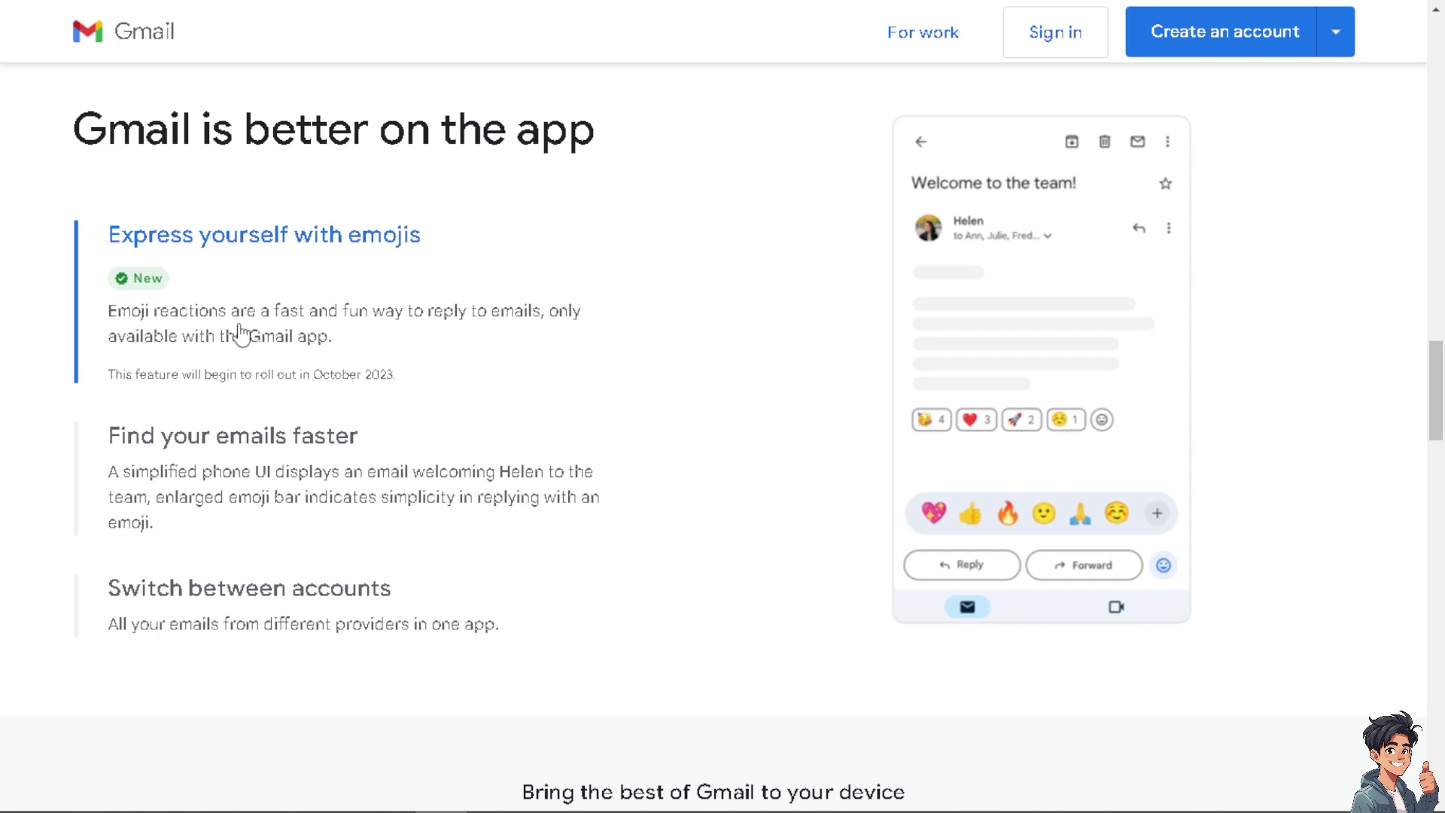
View the 'Find your emails faster' and 'Switch between accounts' feature highlights on the Gmail landing page
left_click(238, 444)
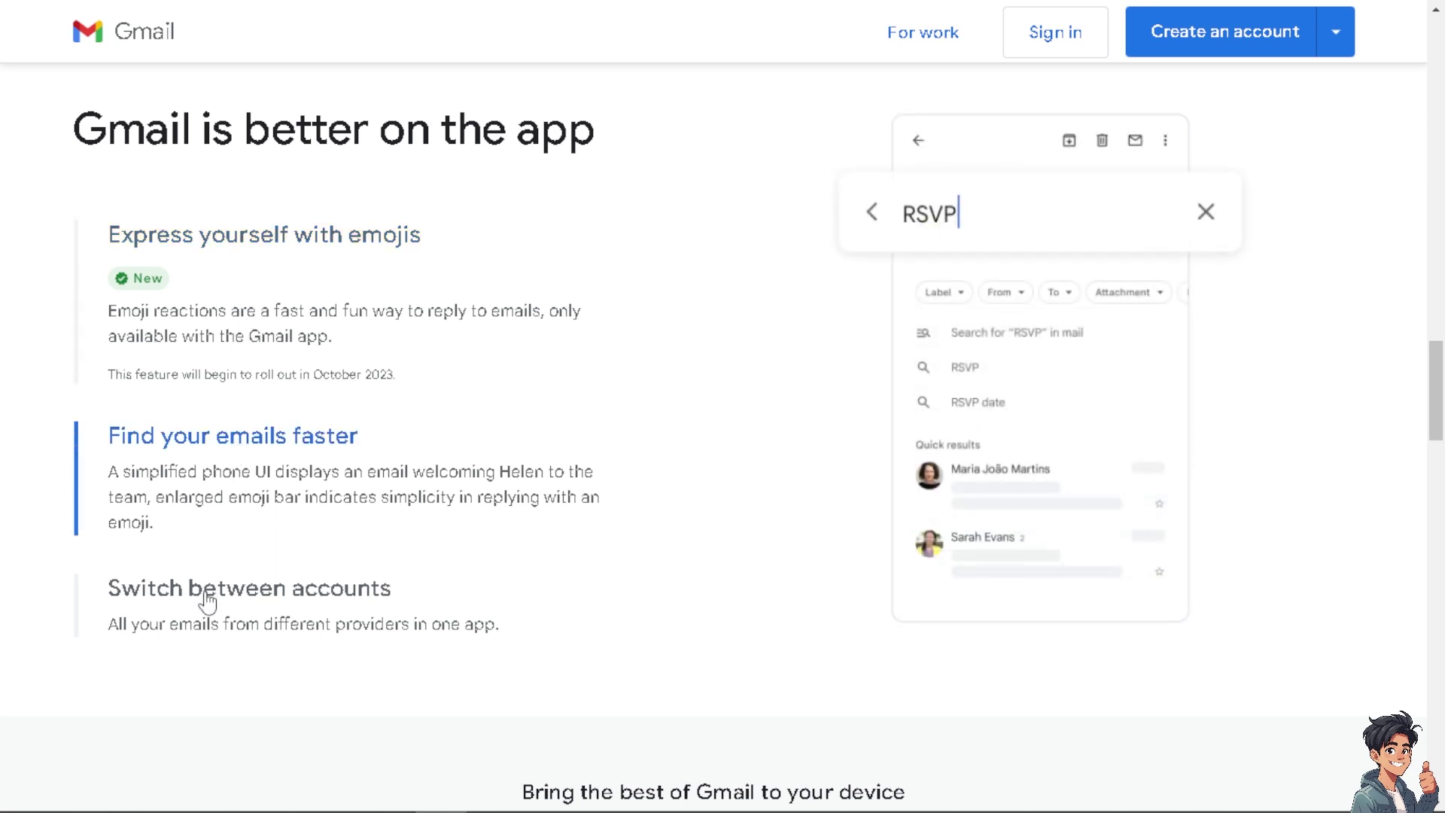
left_click(209, 602)
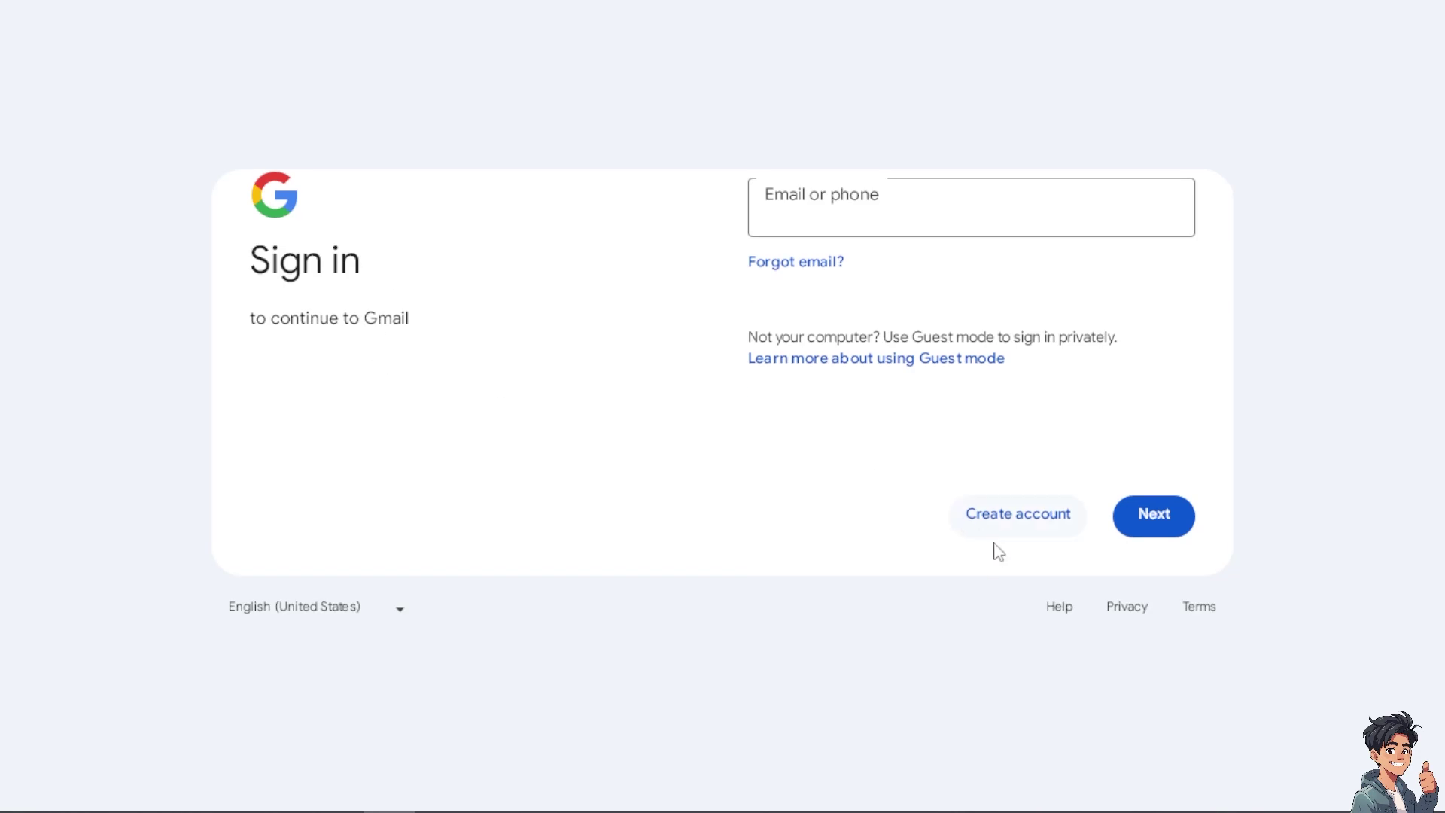
Begin setting up a new Google account from the sign-in page
left_click(1022, 526)
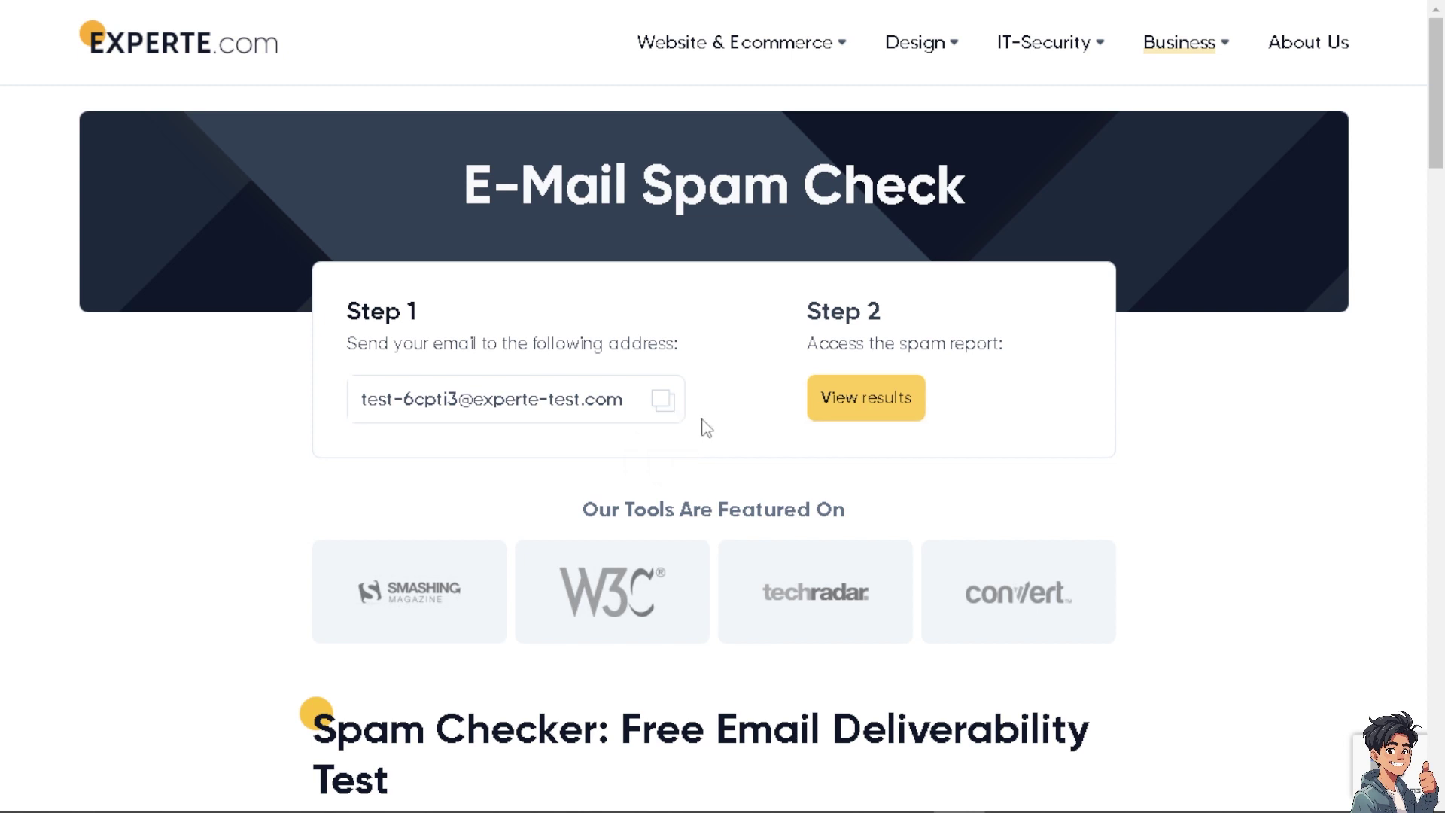
Copy the Step 1 test address from the EXPERTE spam check page
left_click(663, 422)
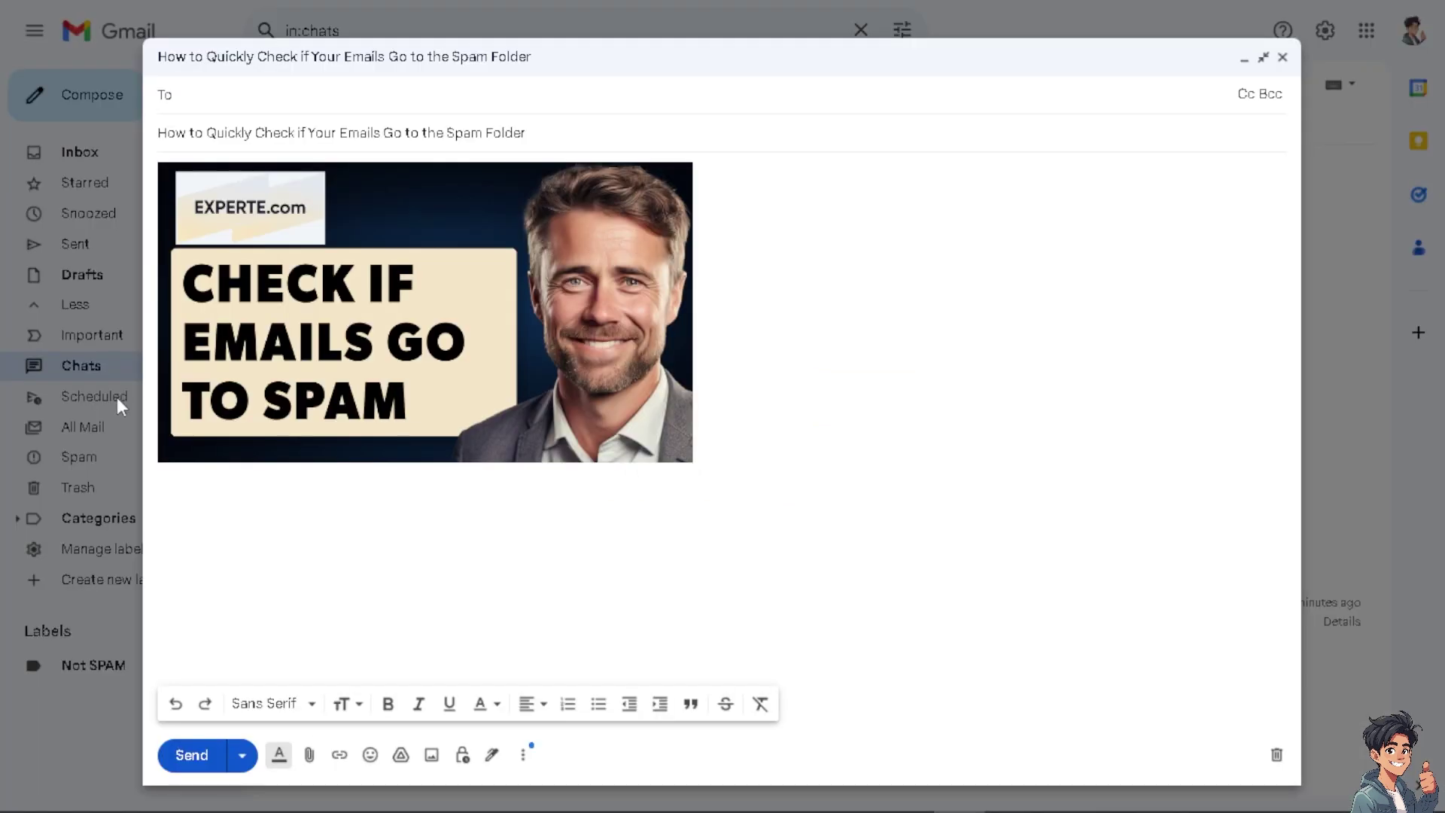
left_click(235, 95)
key("ctrl+v")
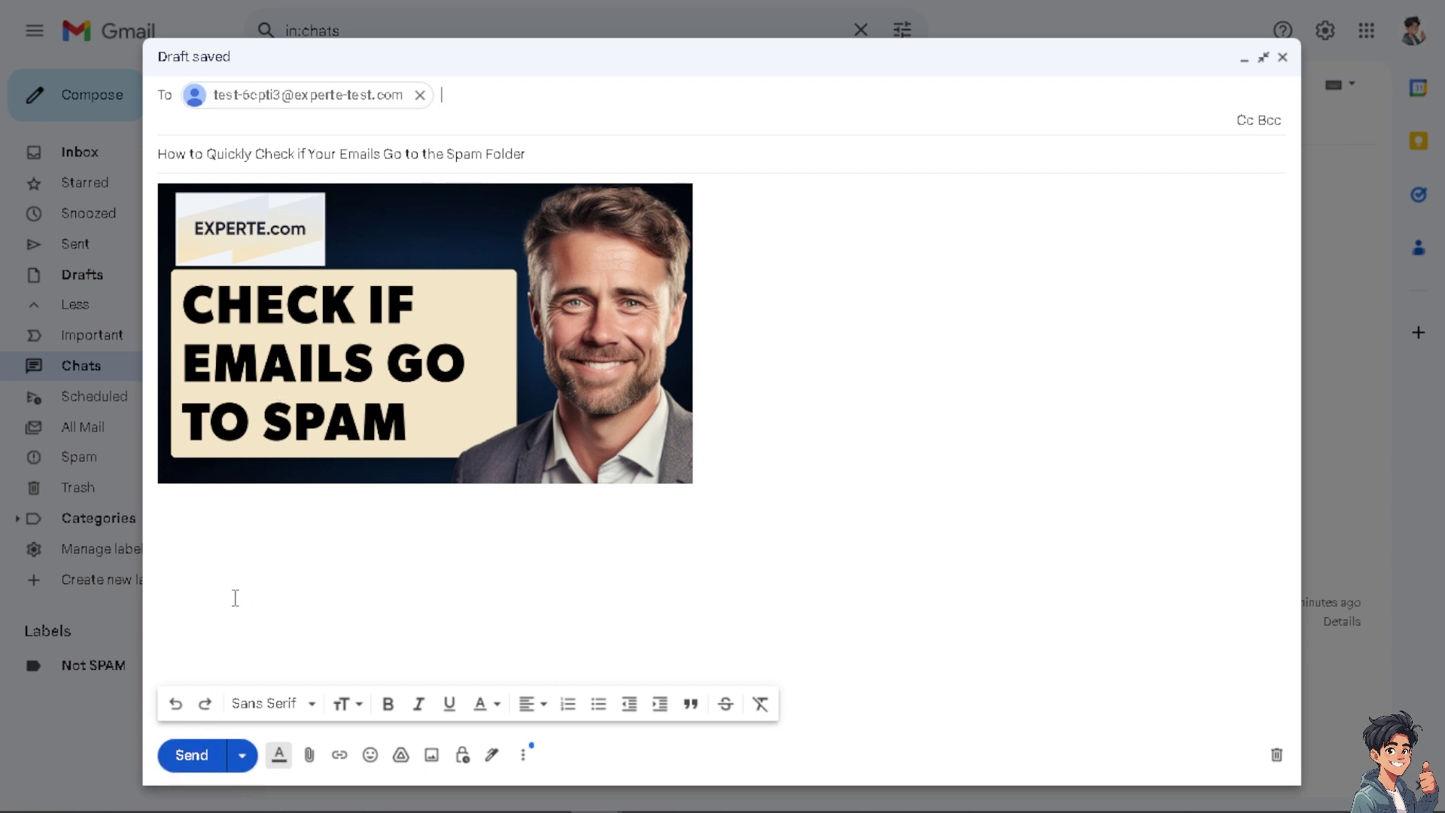
left_click(193, 756)
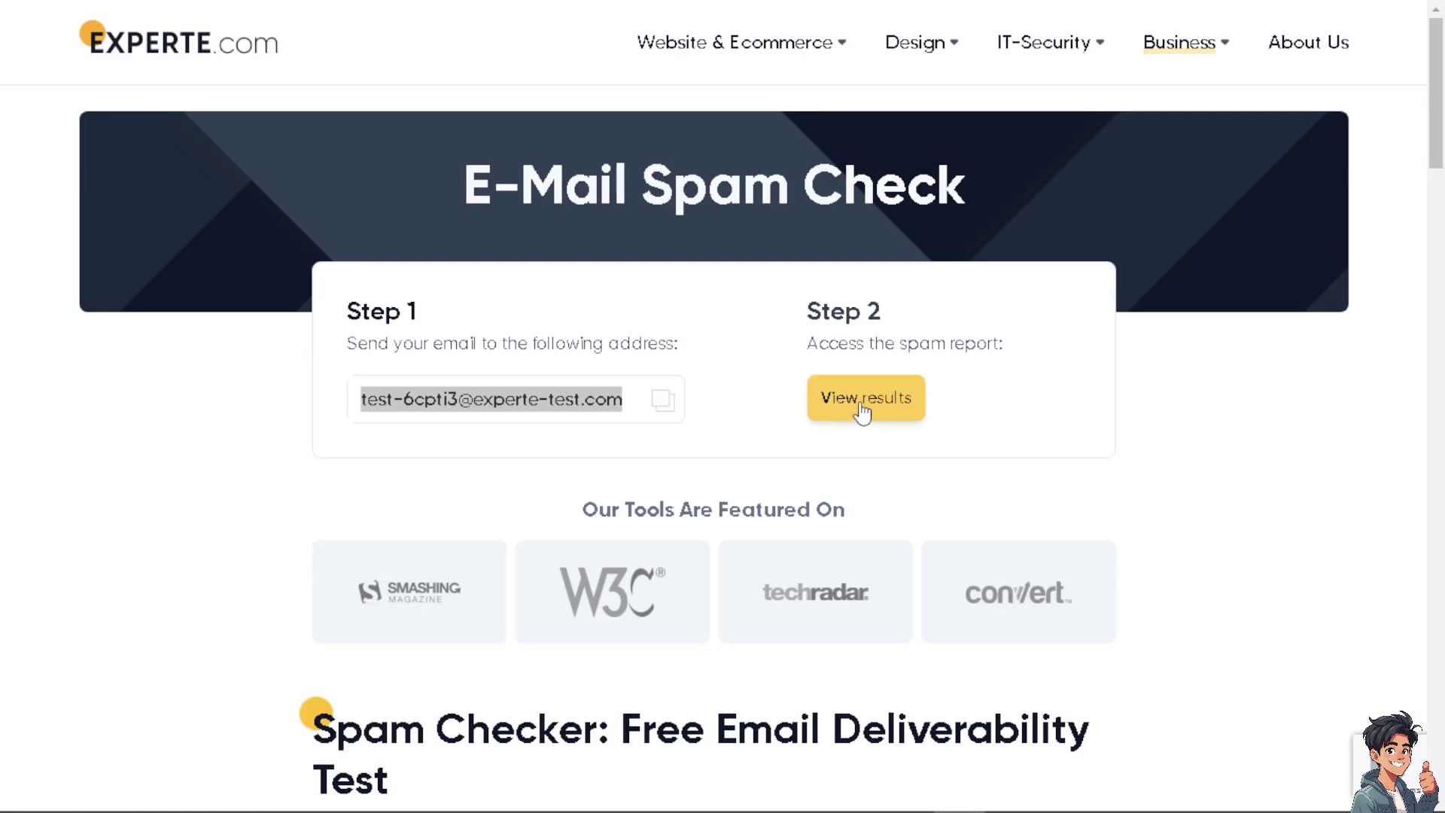
Open the Step 2 results showing 90/100, primary inbox, valid SPF and DKIM
left_click(863, 413)
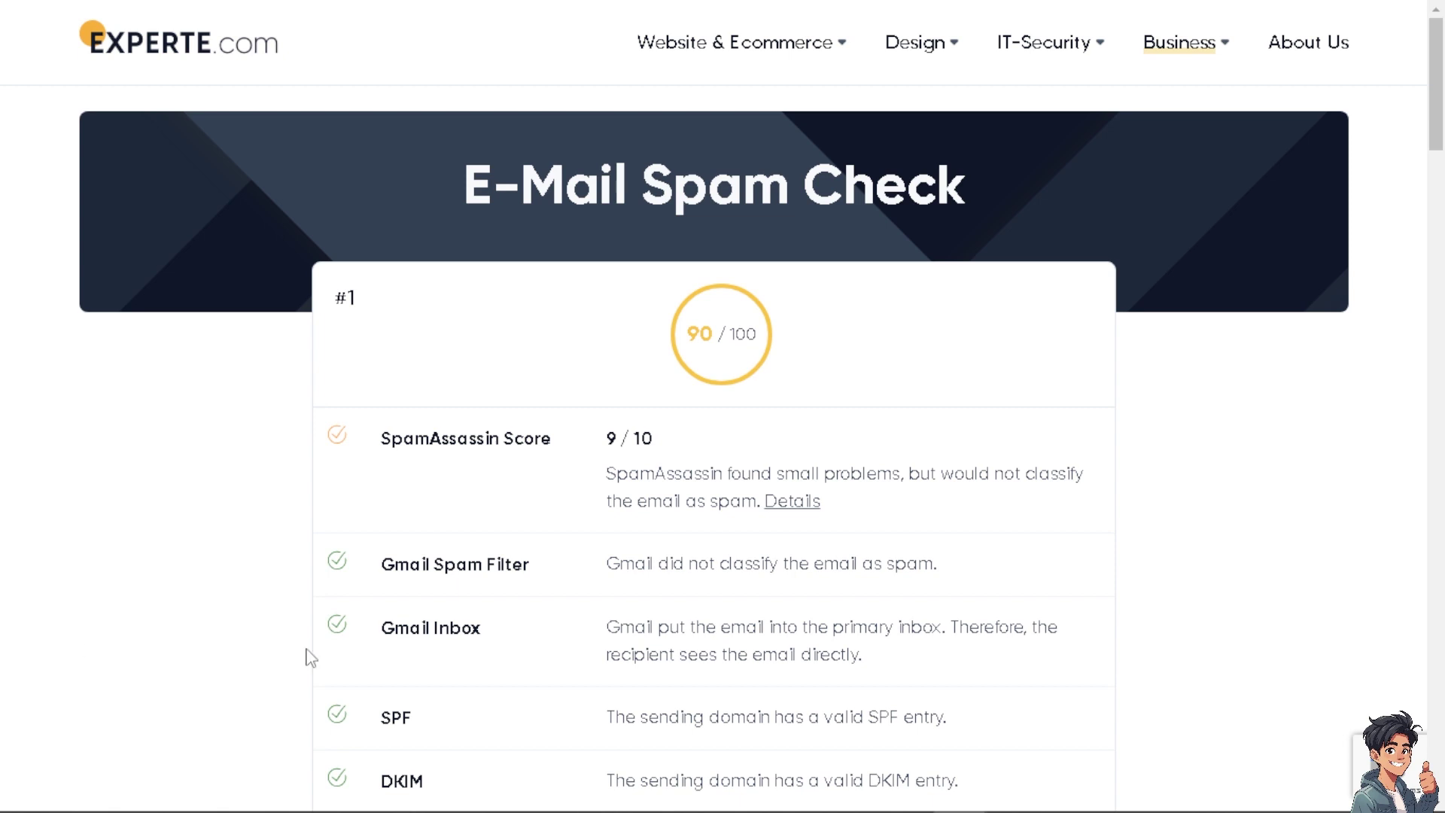
scroll(858, 602, "down", 1)
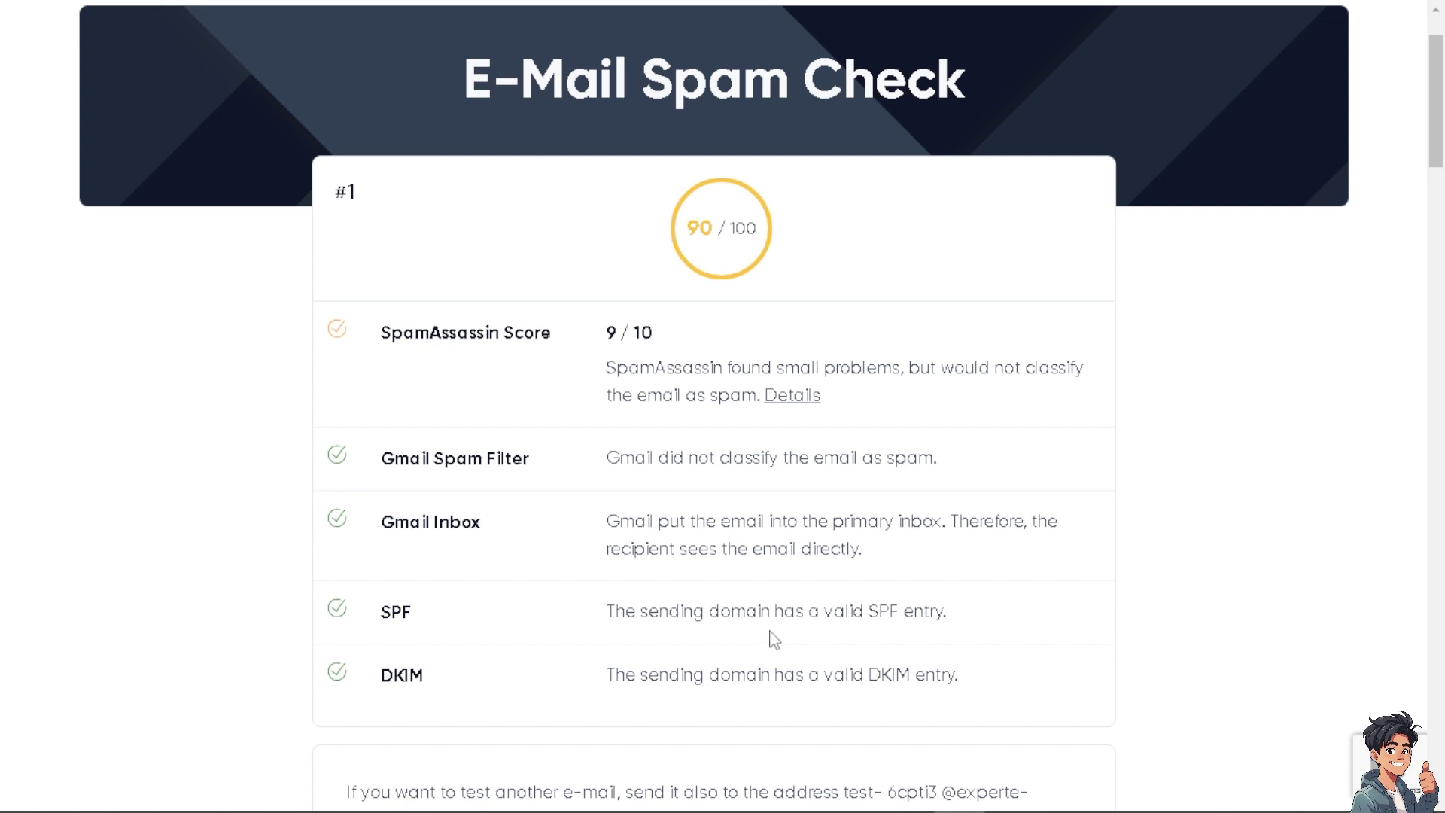
scroll(774, 639, "down", 3)
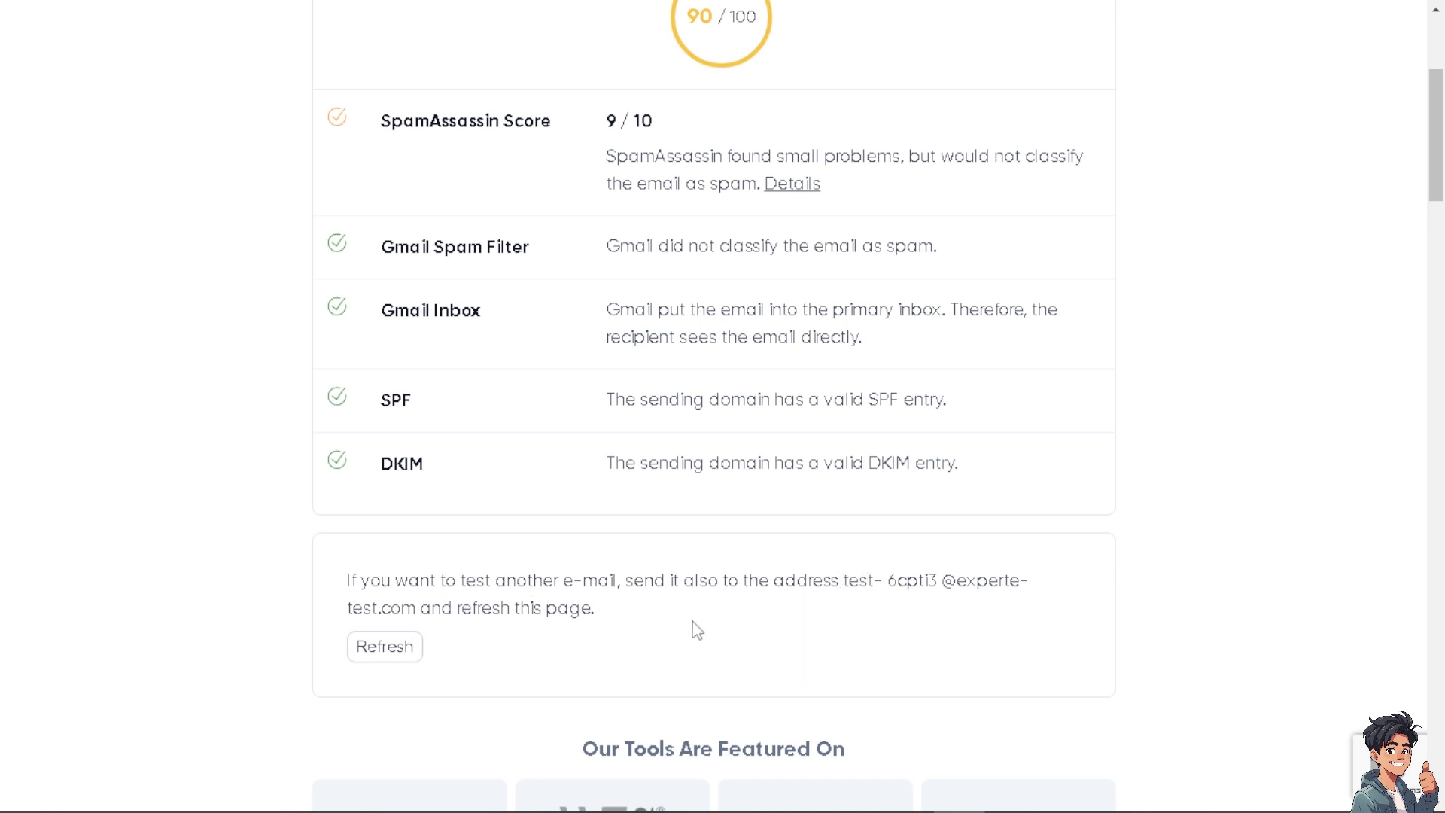
scroll(697, 629, "up", 3)
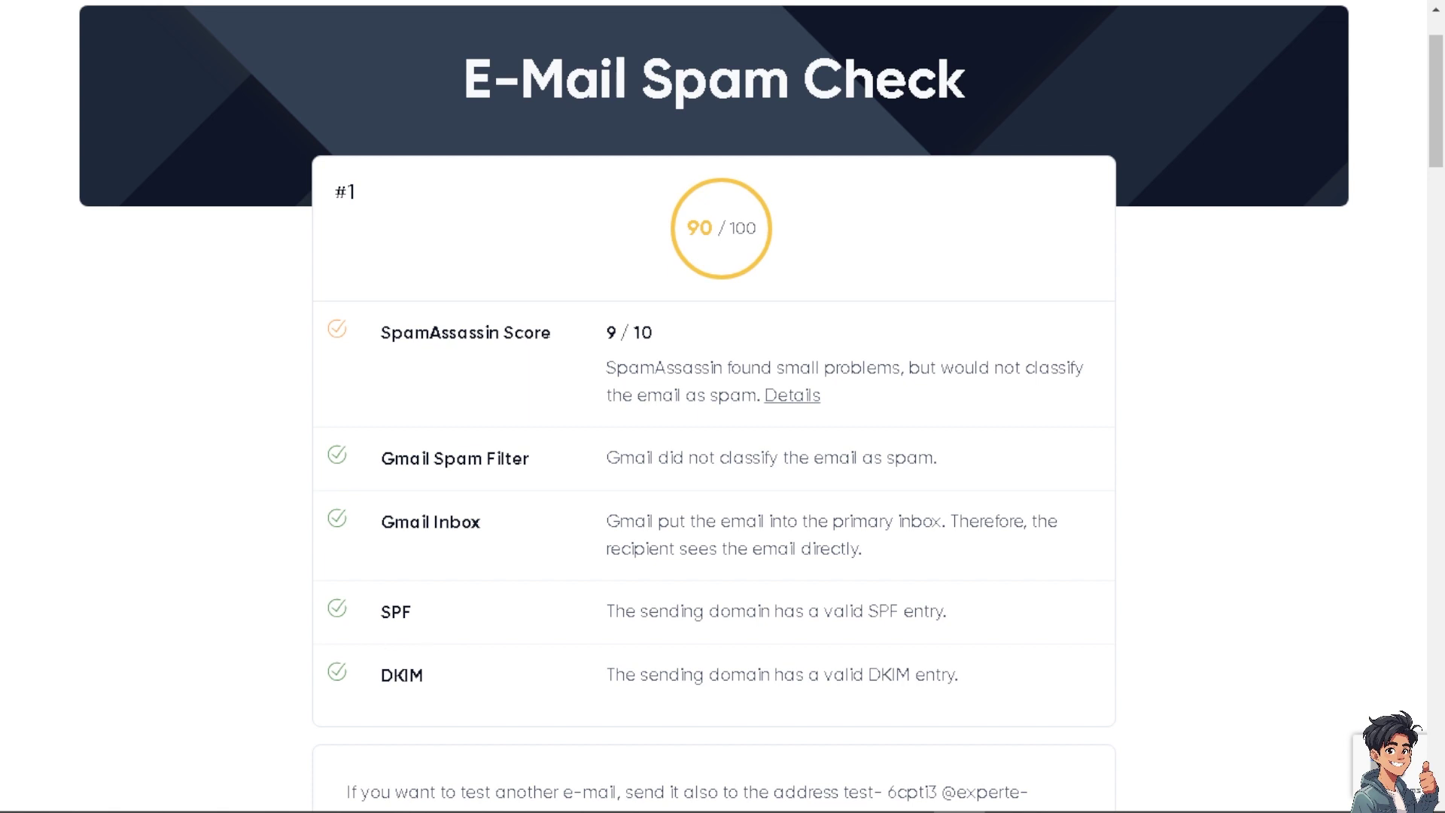
scroll(335, 613, "down", 3)
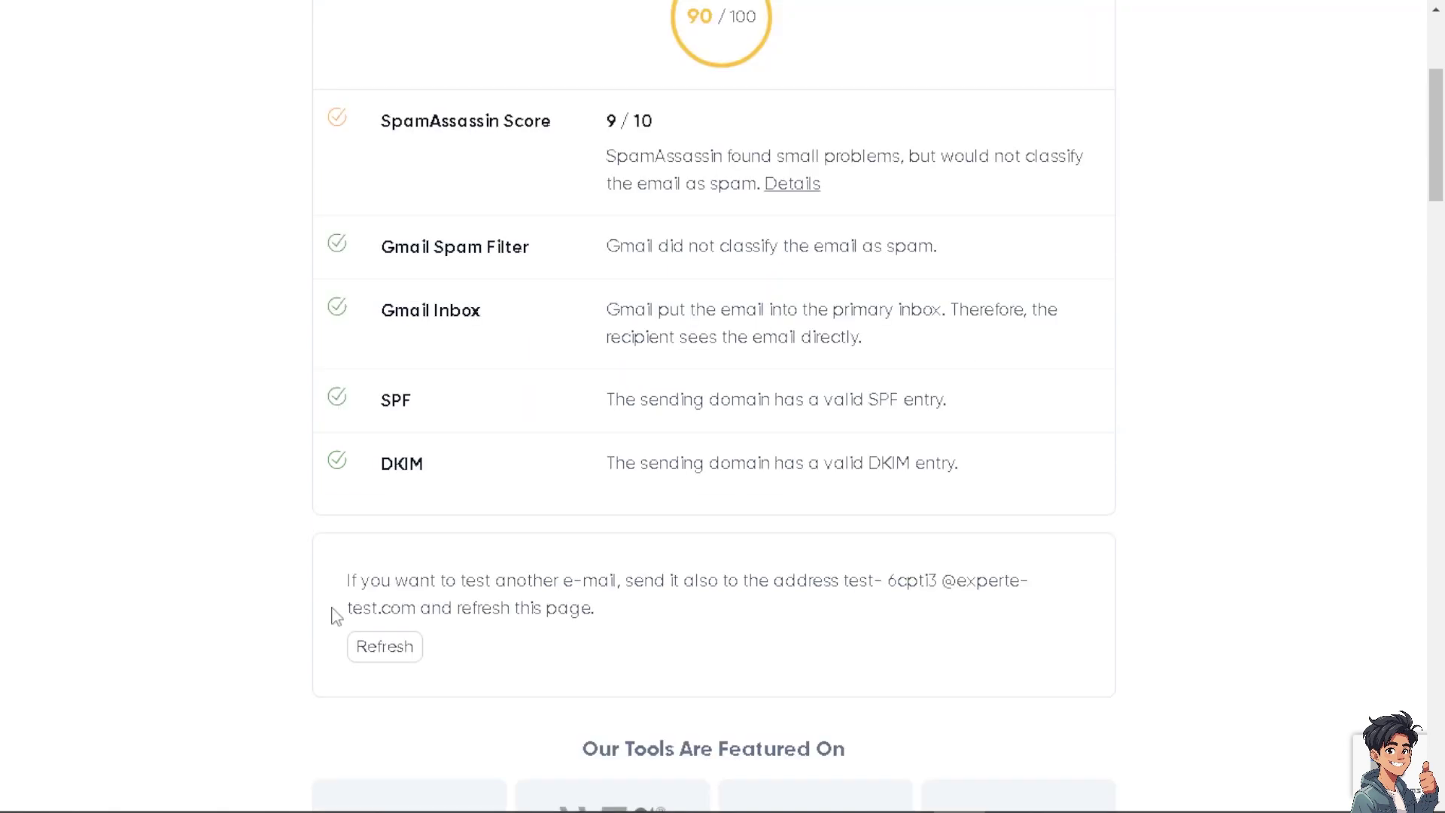
scroll(727, 395, "up", 5)
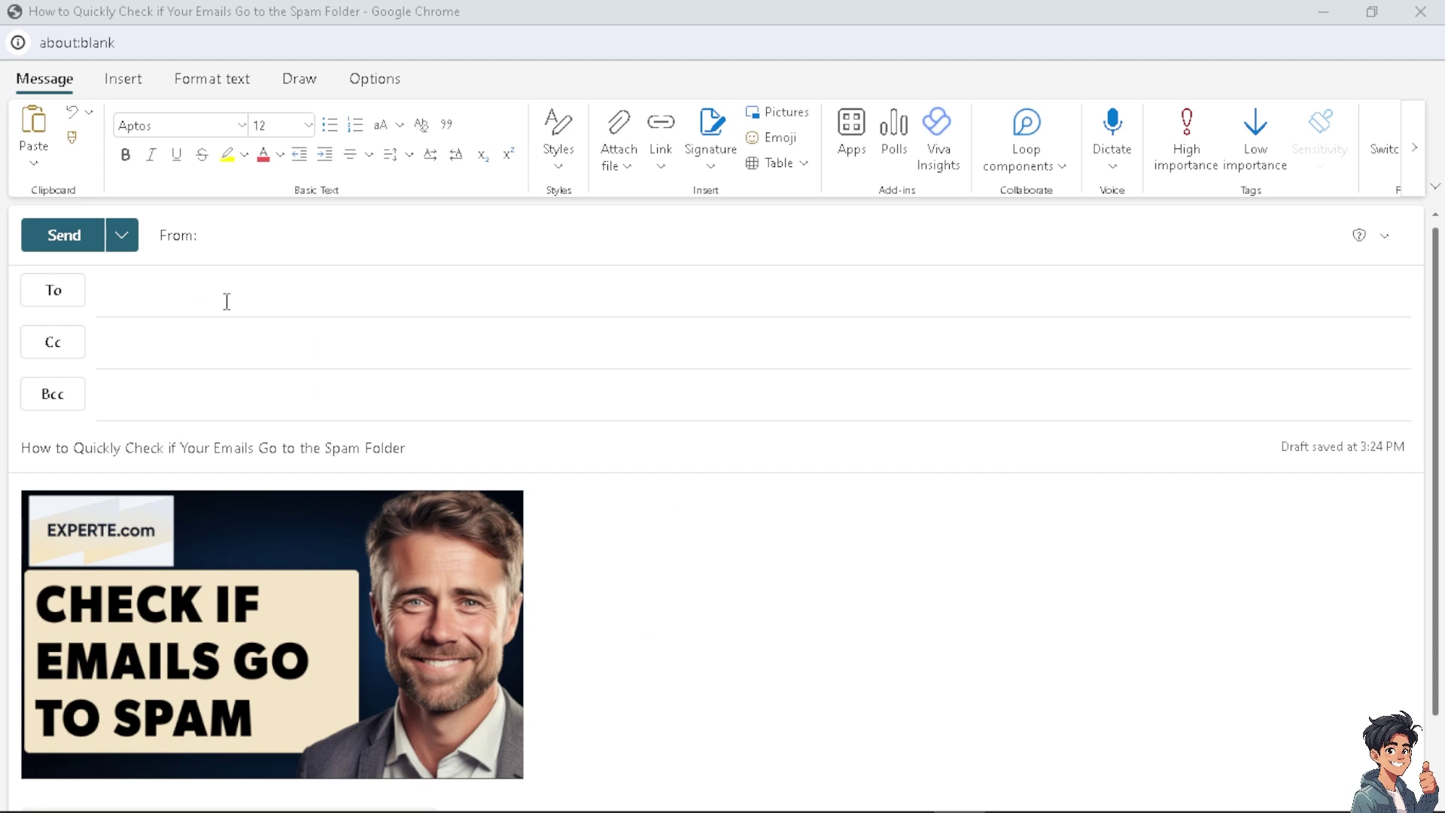
Paste the test address into the Outlook draft's To field and attempt to send it
left_click(227, 301)
type("test- 6cpti3 @experte-test.com")
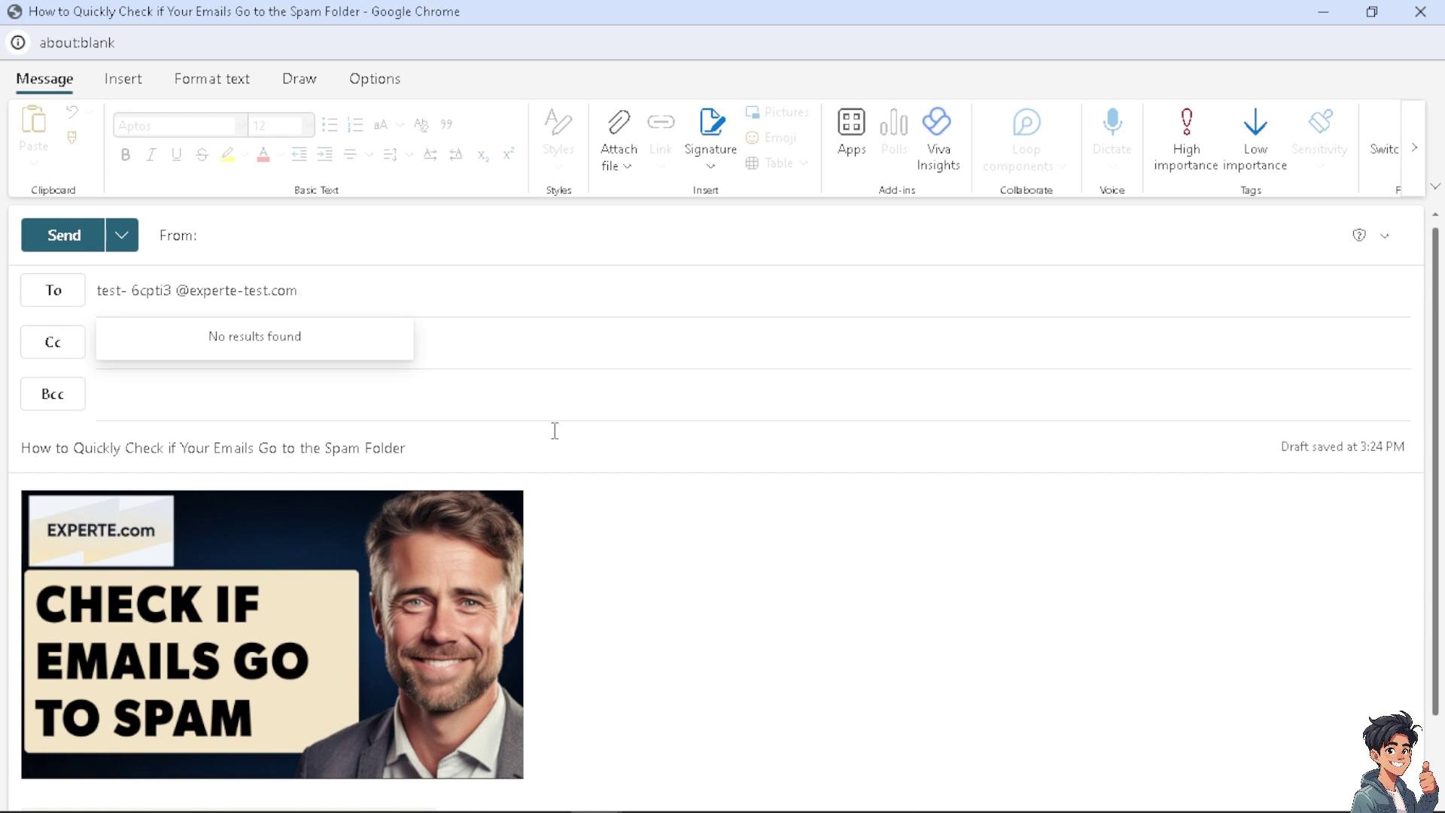
left_click(64, 240)
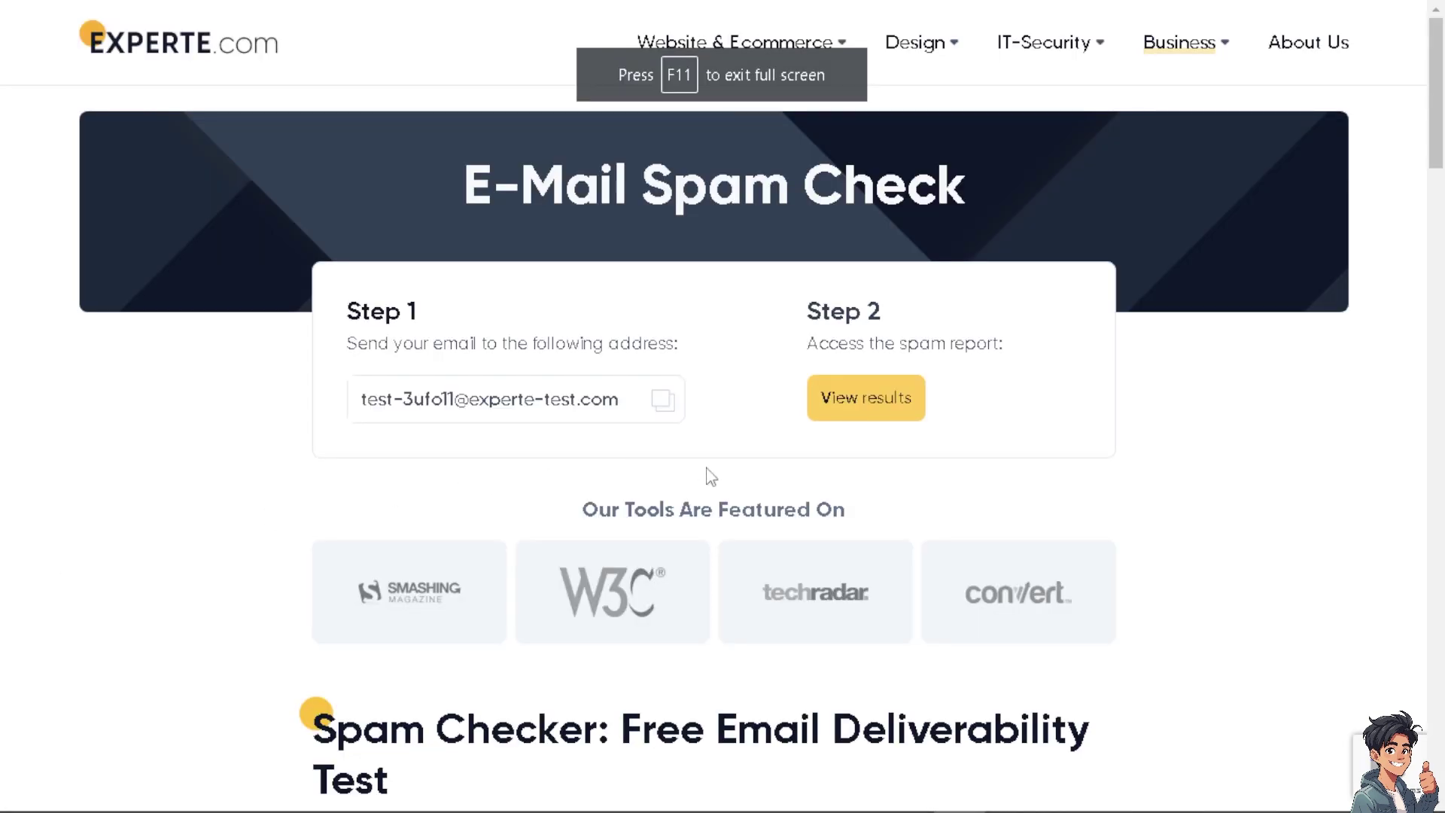
Open the test-3ufo11 results showing 87/100, SpamAssassin 8.7/10, valid SPF and DKIM
left_click(884, 401)
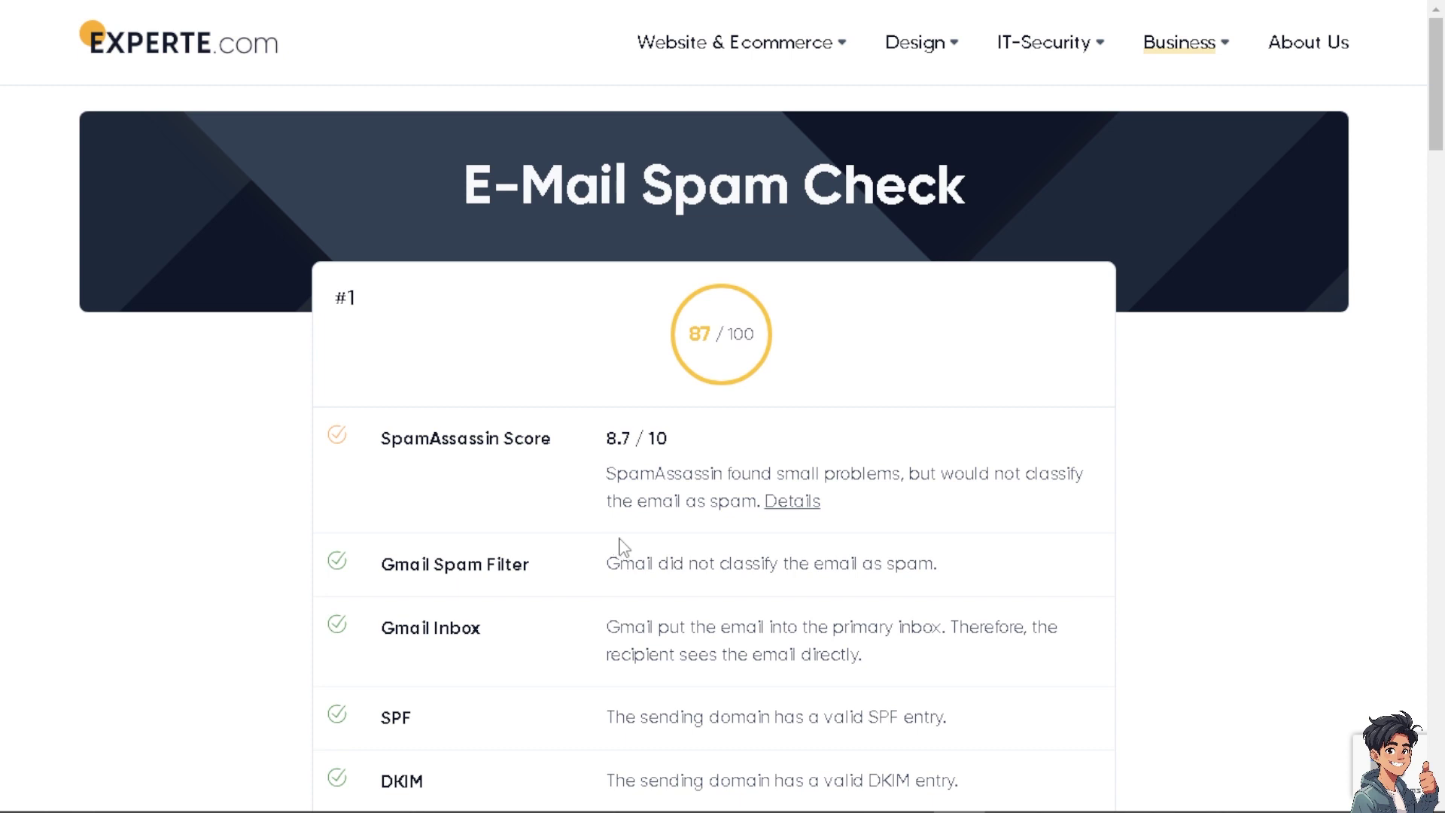
Scroll through the 87/100 spam check report to review its results
scroll(676, 558, "down", 3)
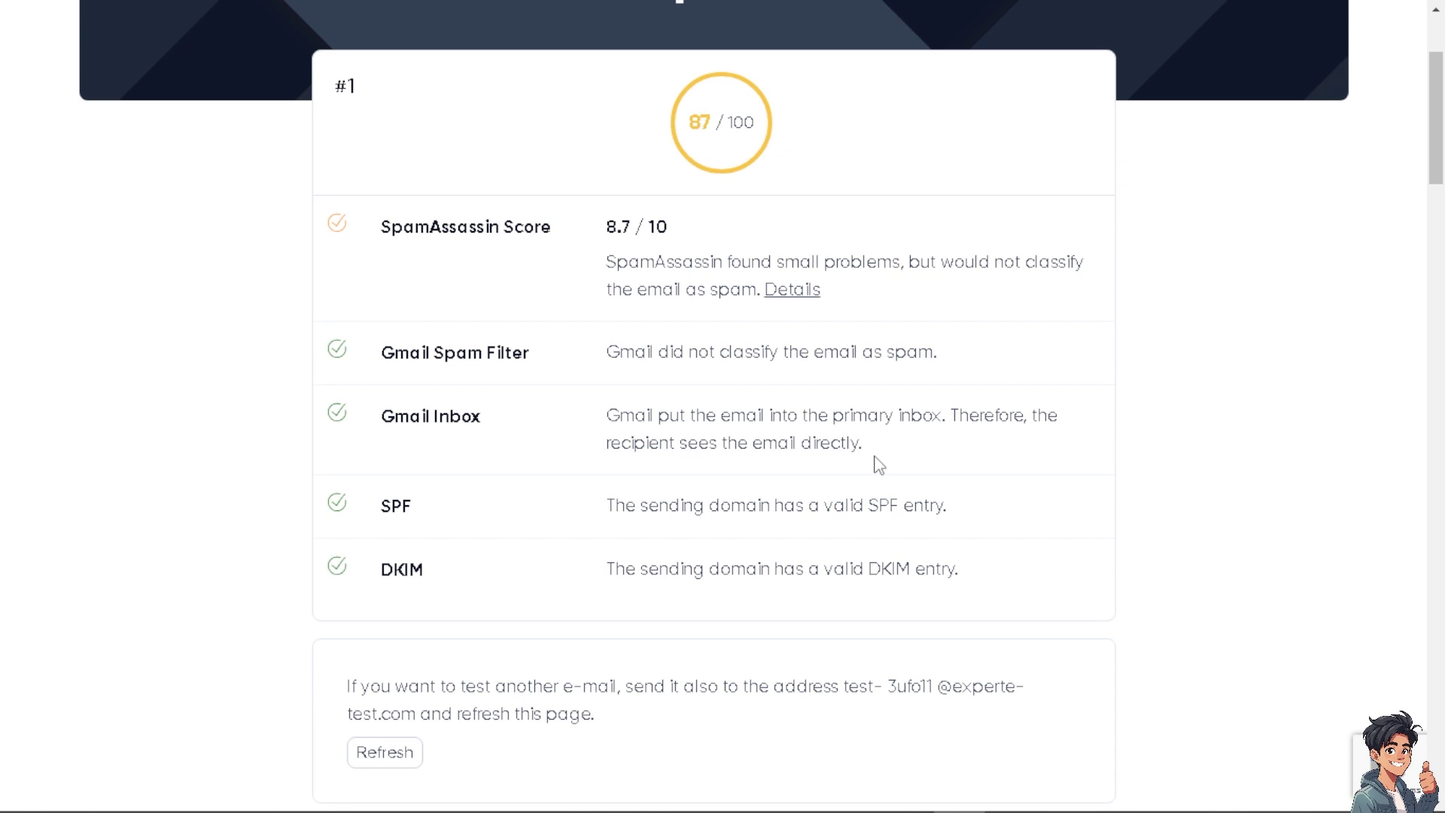
scroll(707, 450, "down", 1)
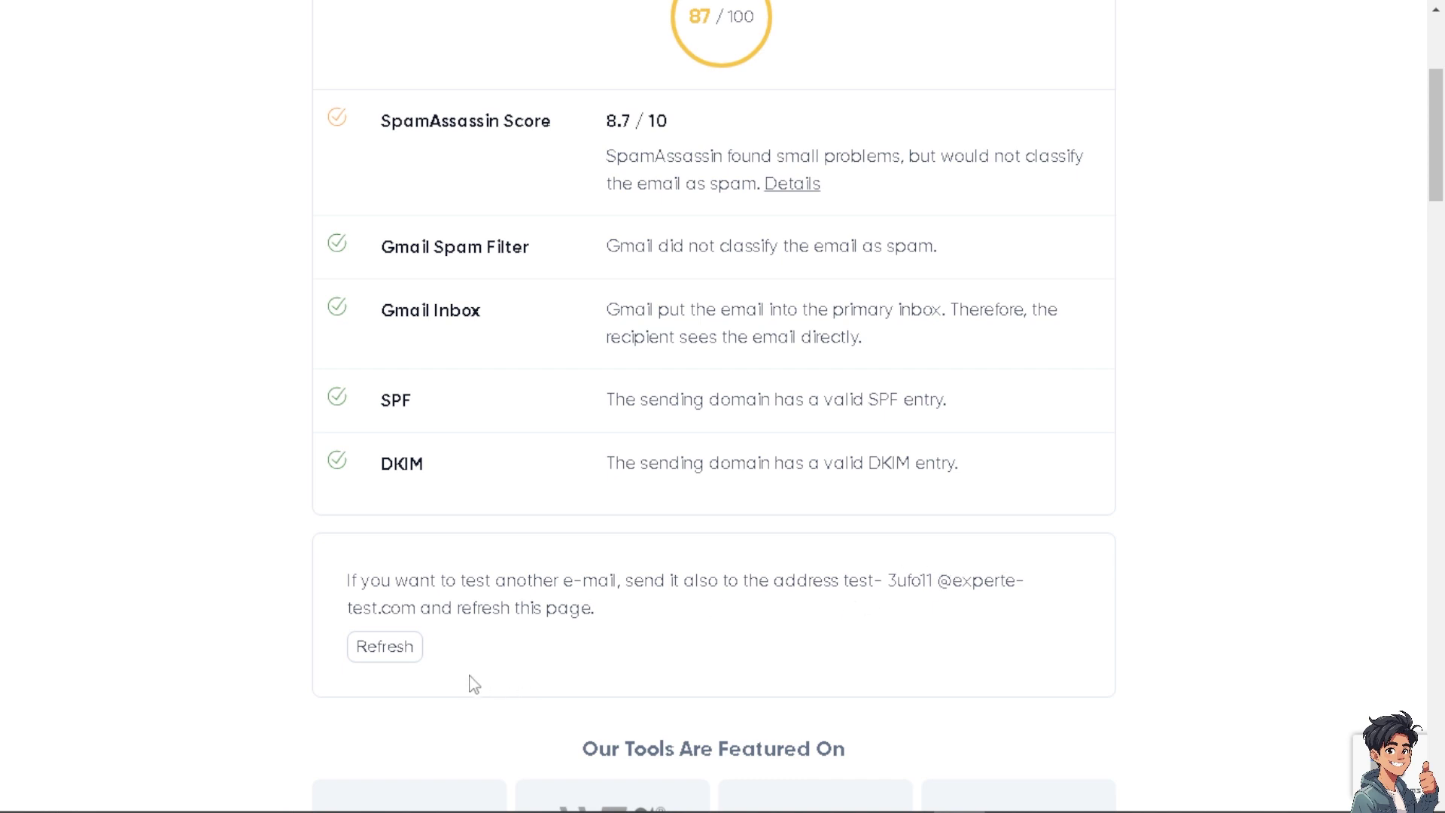
scroll(445, 670, "up", 2)
scroll(462, 664, "down", 1)
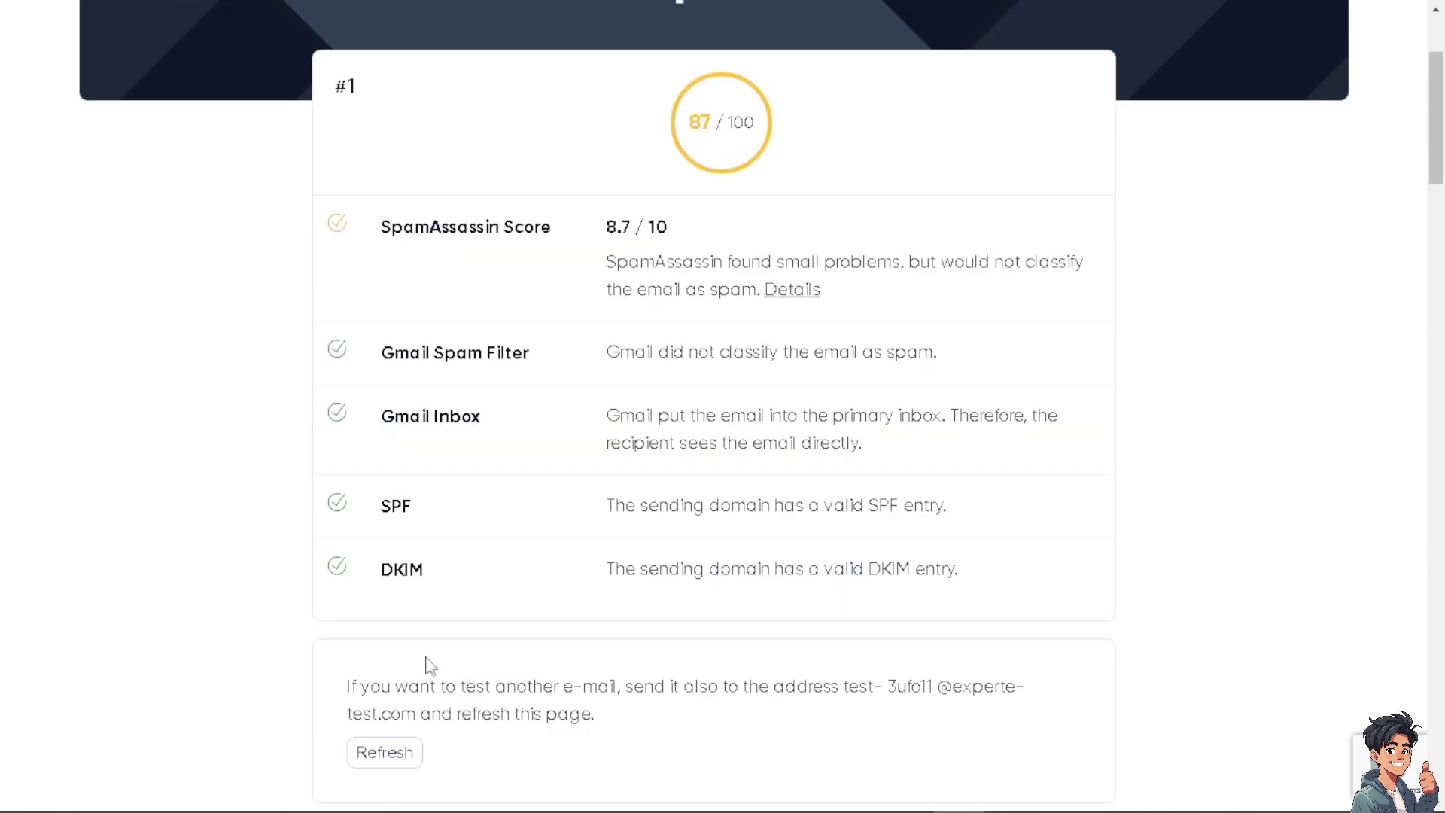